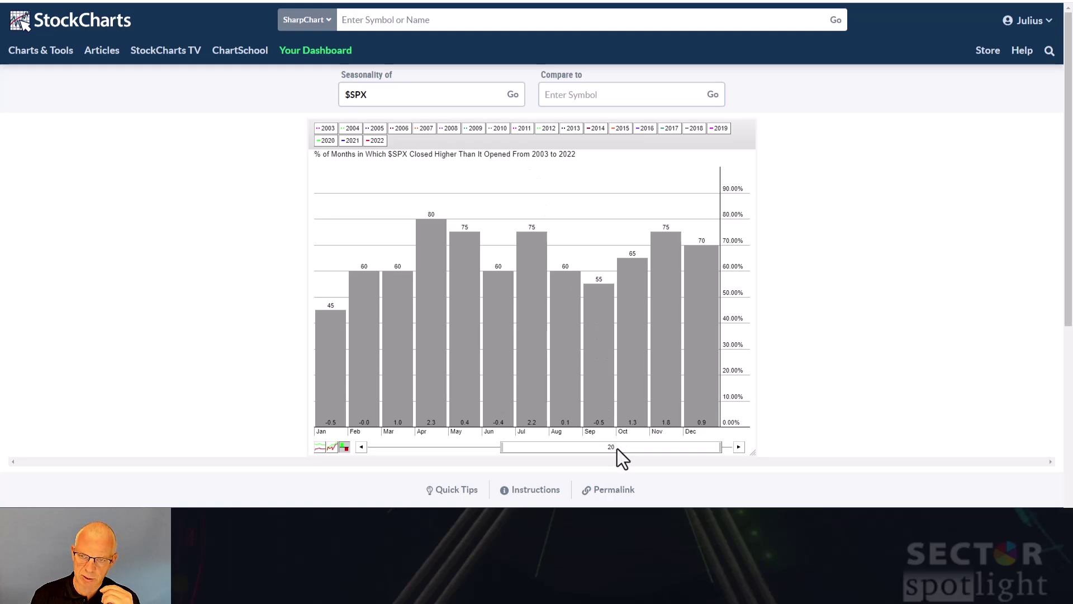
# Compare the 20-year $SPX seasonality window of 2004 to 2023 with the 2003 to 2022 window
pyautogui.moveTo(617, 448); pyautogui.dragTo(641, 448)
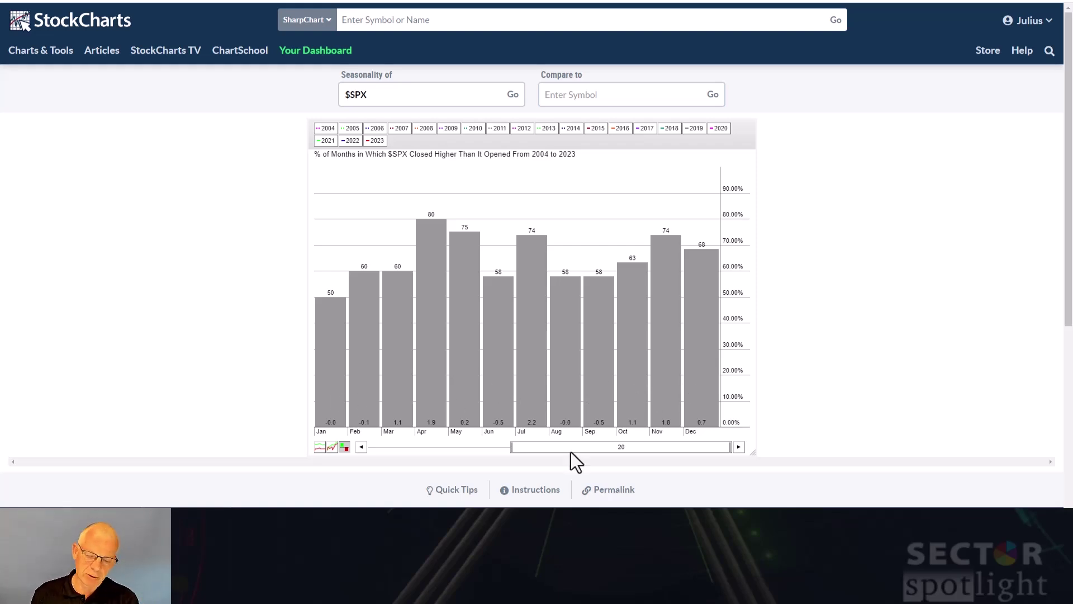
pyautogui.moveTo(643, 447); pyautogui.dragTo(635, 452)
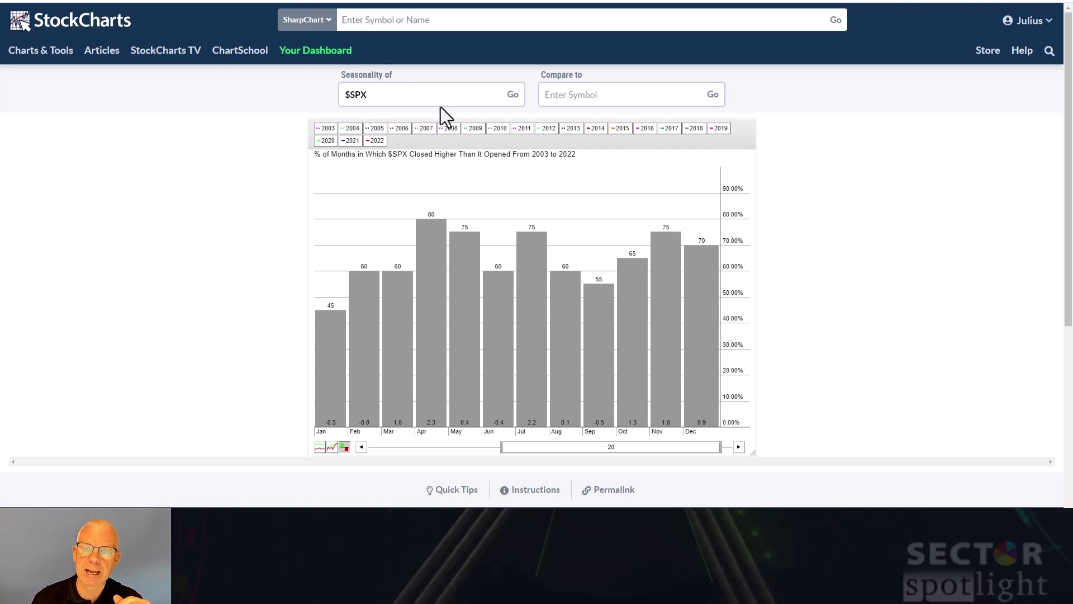
# Bring up the SPY daily chart and enable Inspect for reading its price values
pyautogui.hotkey('ctrl', 'Tab')
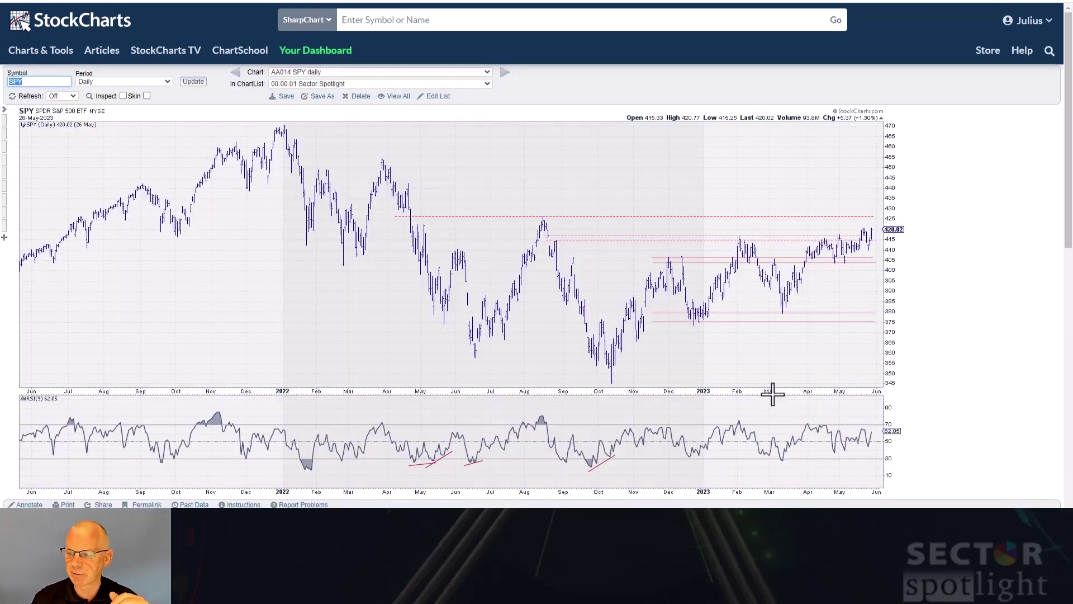
pyautogui.click(124, 96)
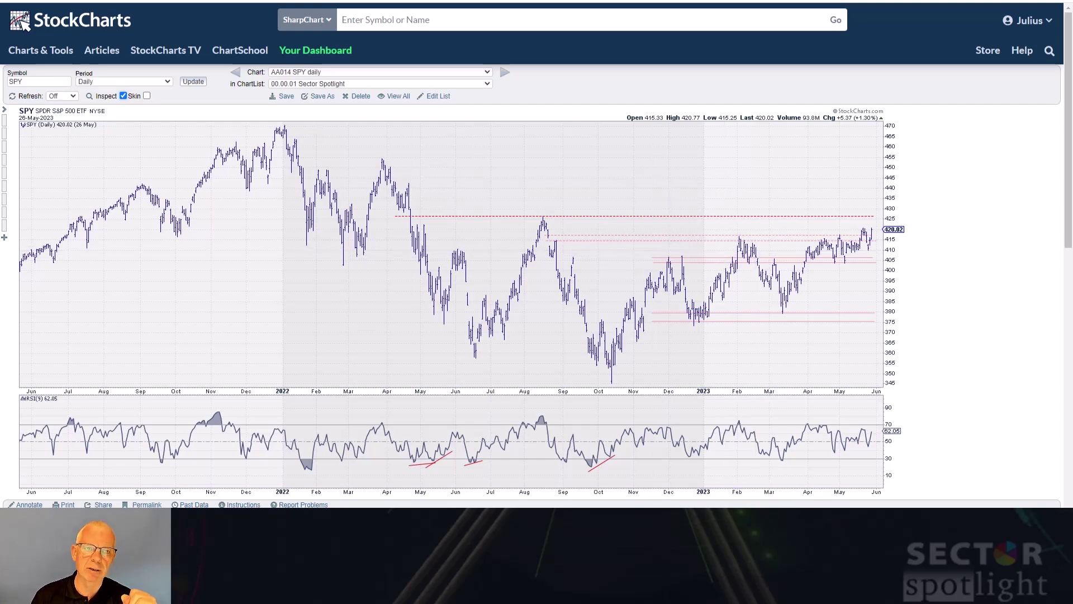
# Isolate sector tails on the weekly Relative Rotation Graph one at a time, including Financials (XLF), Technology (XLK) and Communication Services (XLC)
pyautogui.hotkey('ctrl', 'Tab')
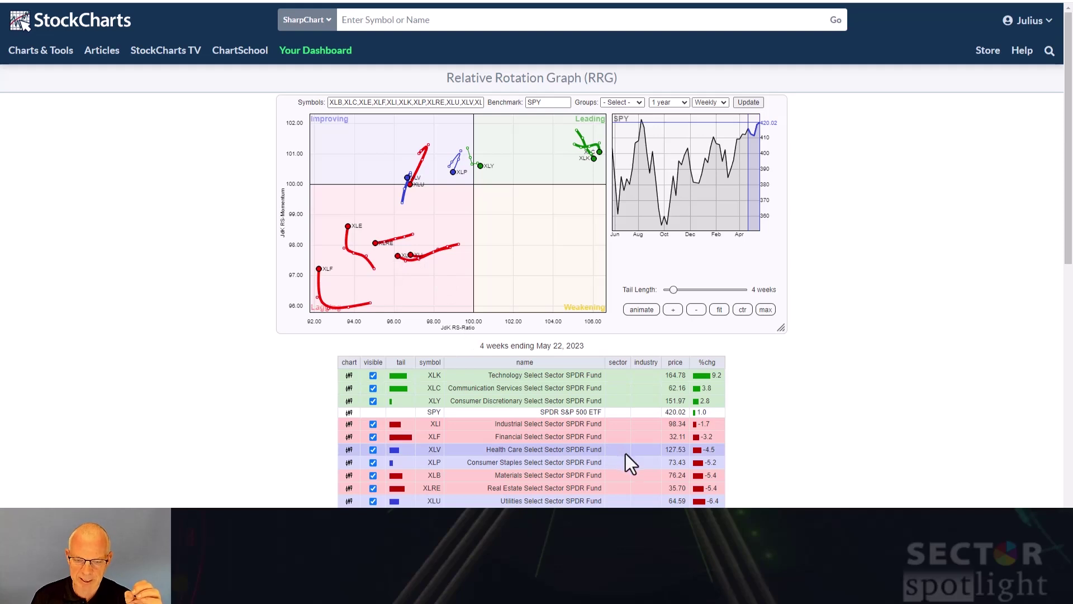
pyautogui.click(664, 474)
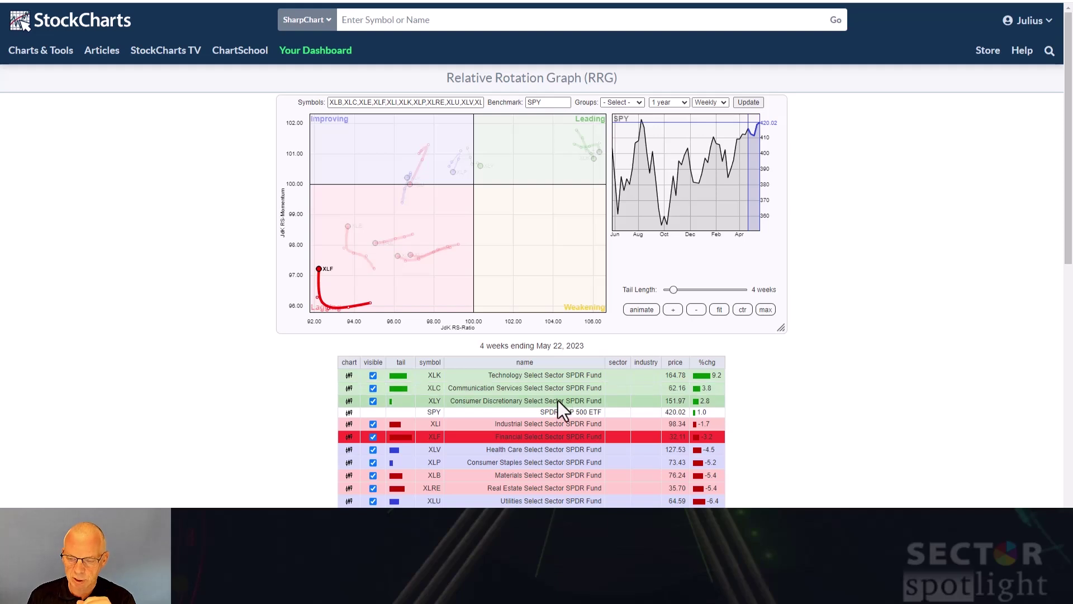
pyautogui.click(547, 374)
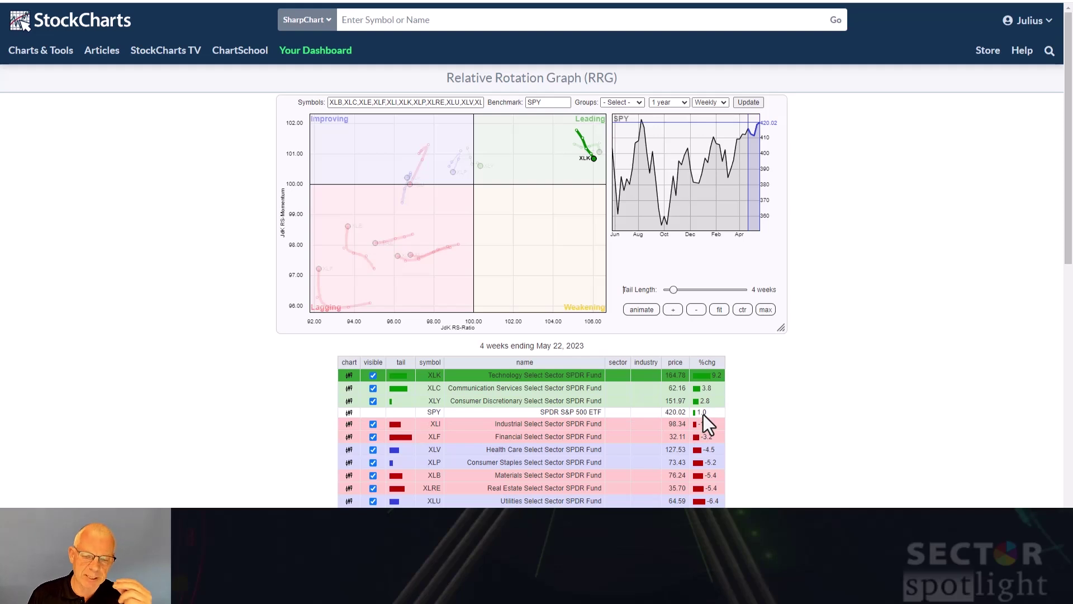
pyautogui.click(507, 390)
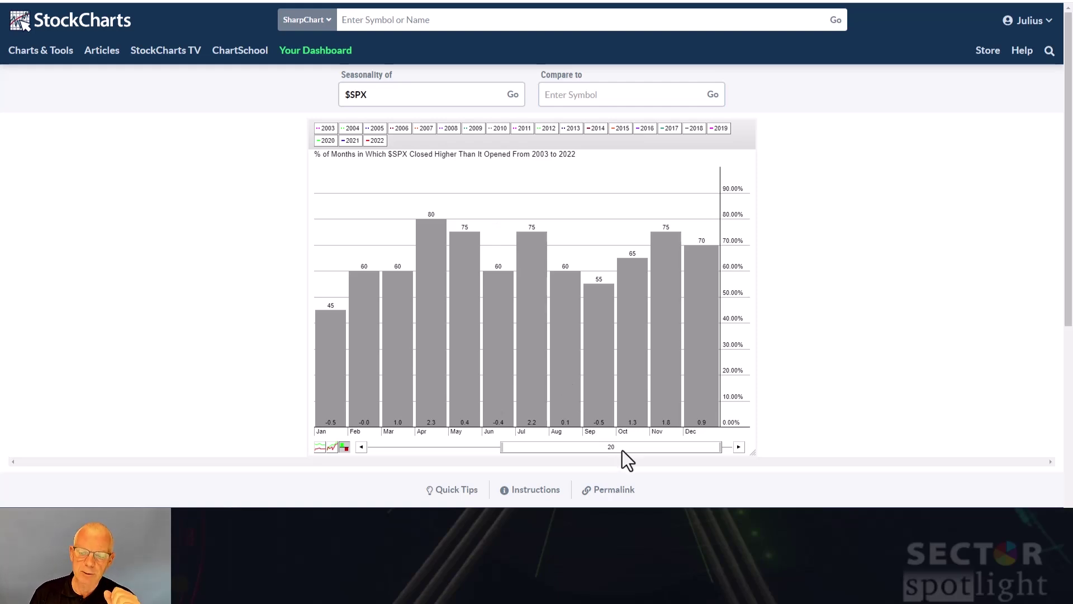
# Examine $SPX seasonality for 1990 to 2009, and return the 20-year window to 2003 to 2022
pyautogui.moveTo(622, 450); pyautogui.dragTo(485, 455)
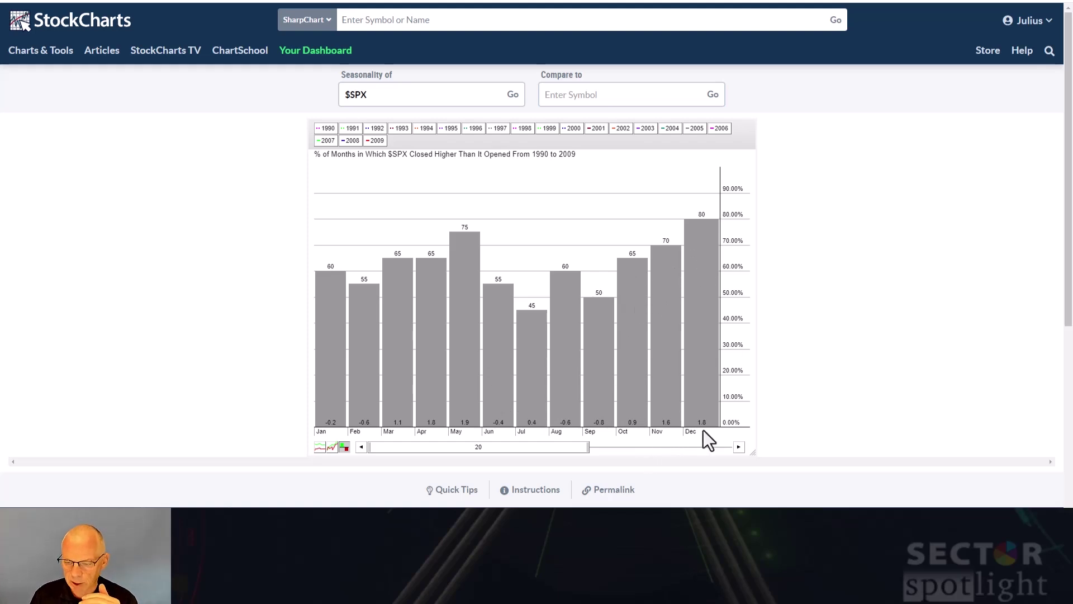
pyautogui.moveTo(487, 448); pyautogui.dragTo(622, 454)
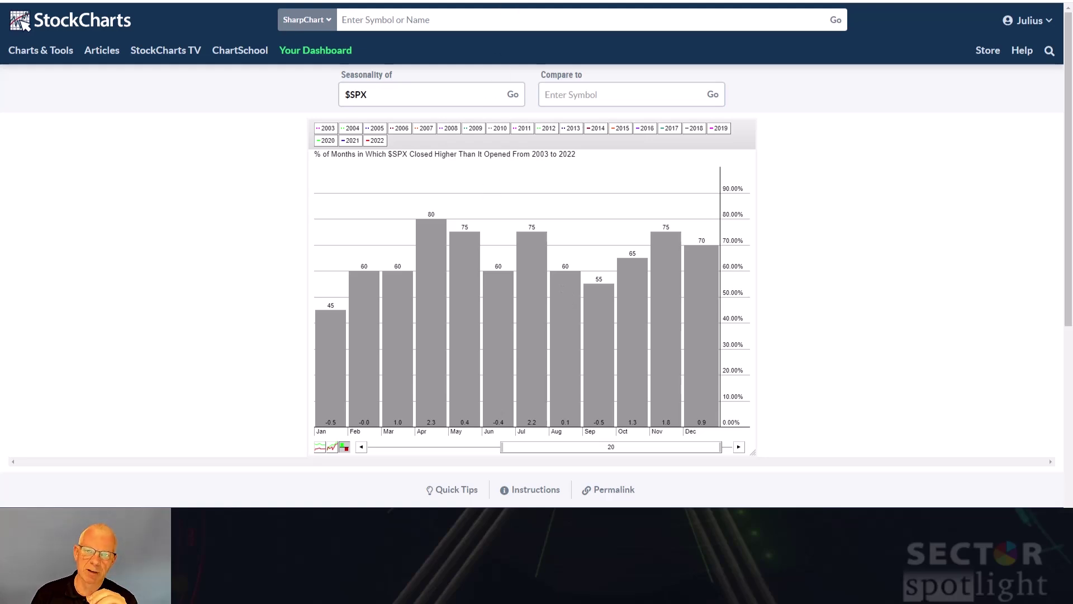
# Review the SPY daily chart alongside the 2003 to 2022 $SPX seasonality chart
pyautogui.hotkey('ctrl', 'Tab')
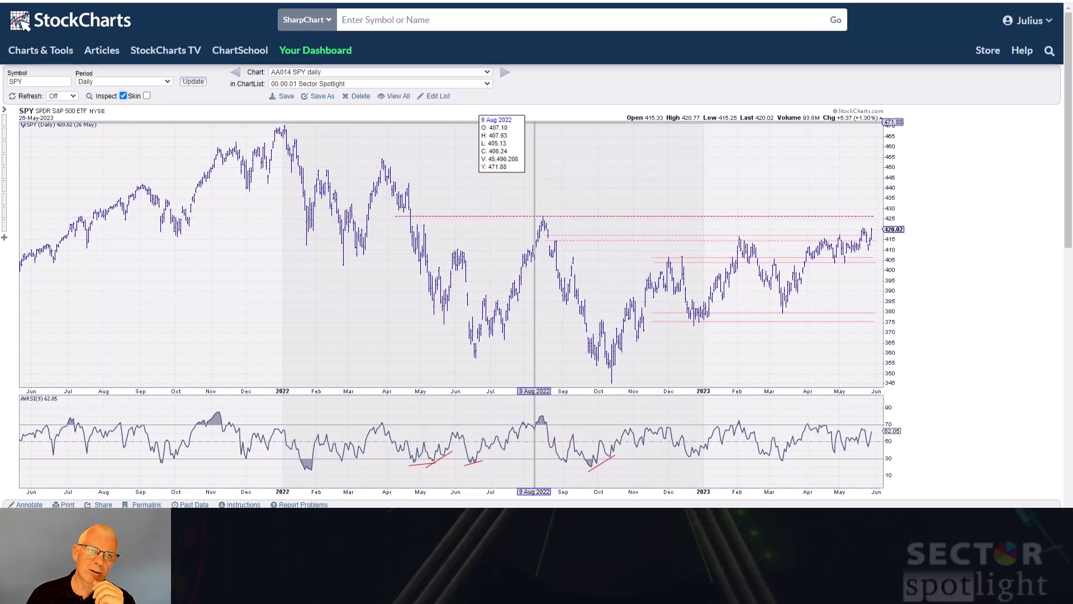
pyautogui.hotkey('ctrl', 'Tab')
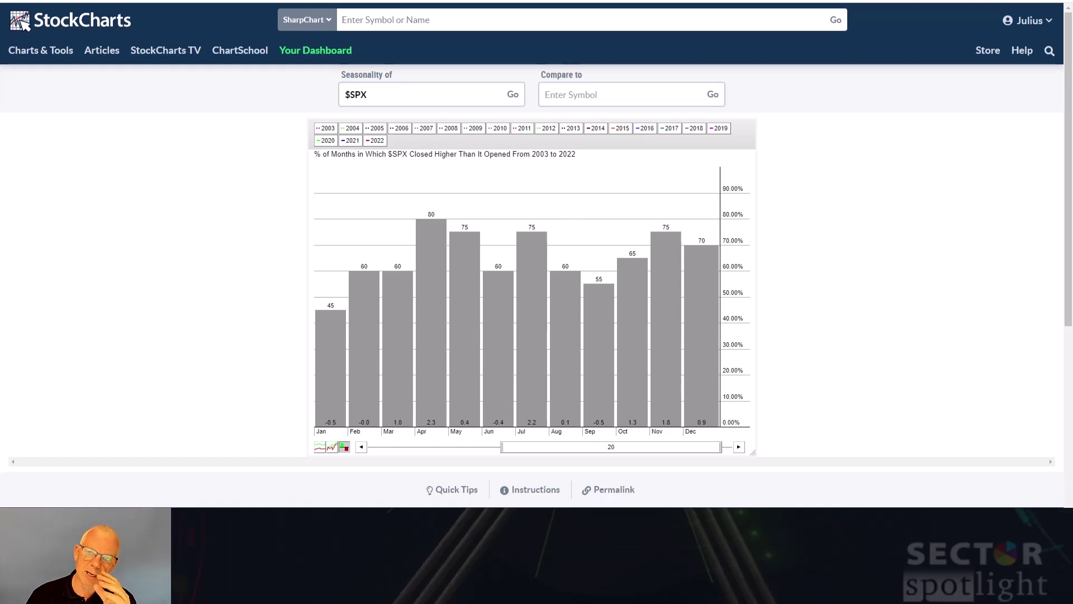
pyautogui.hotkey('ctrl', 'Tab')
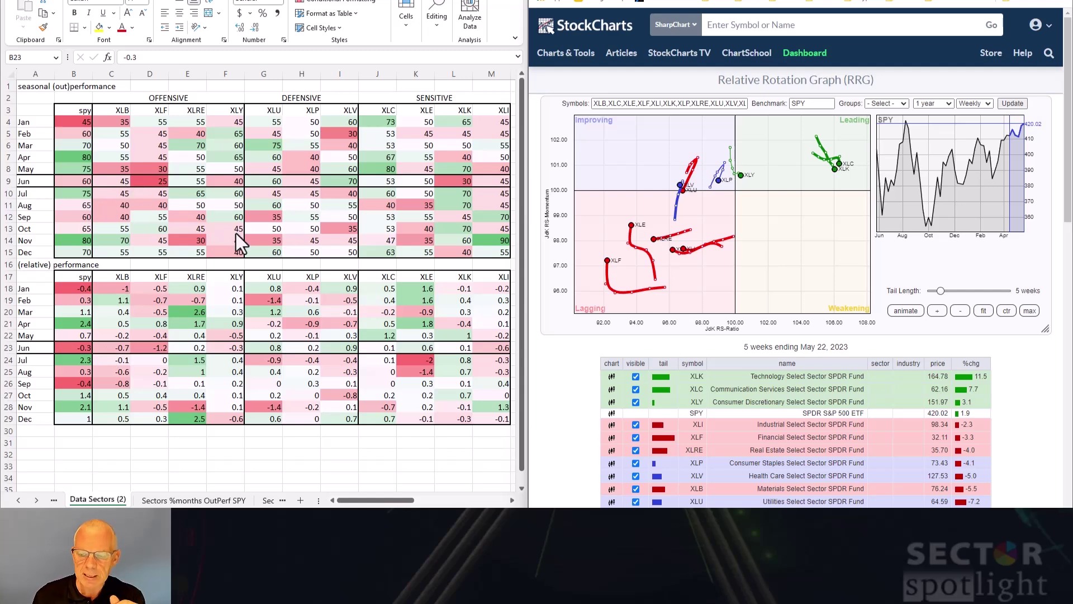
# Isolate the Materials (XLB) tail on the Relative Rotation Graph and review that sector's weekly chart
pyautogui.click(737, 489)
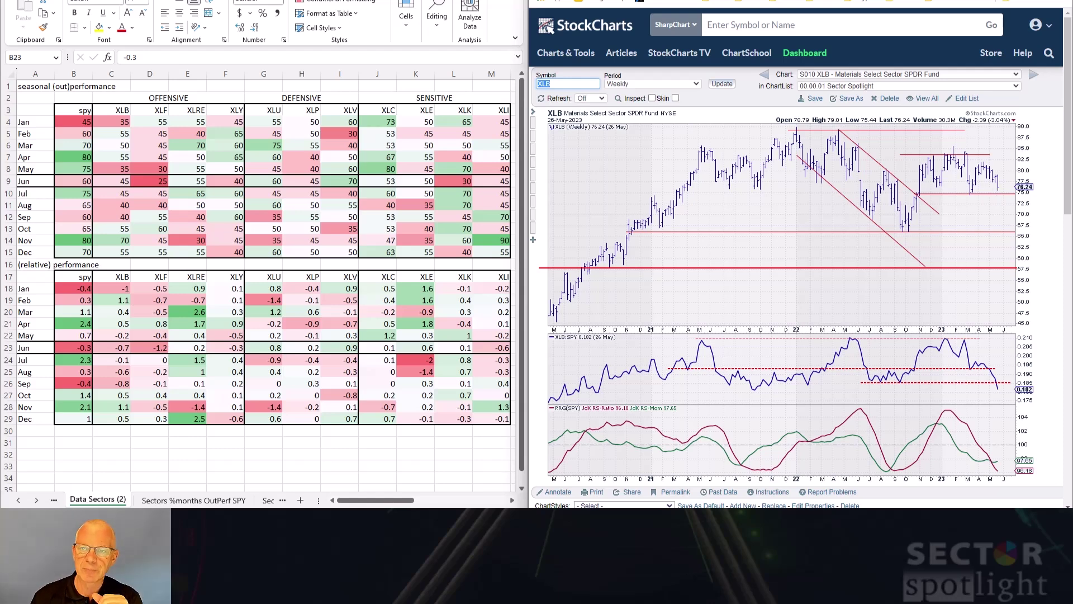
pyautogui.hotkey('ctrl', 'Tab')
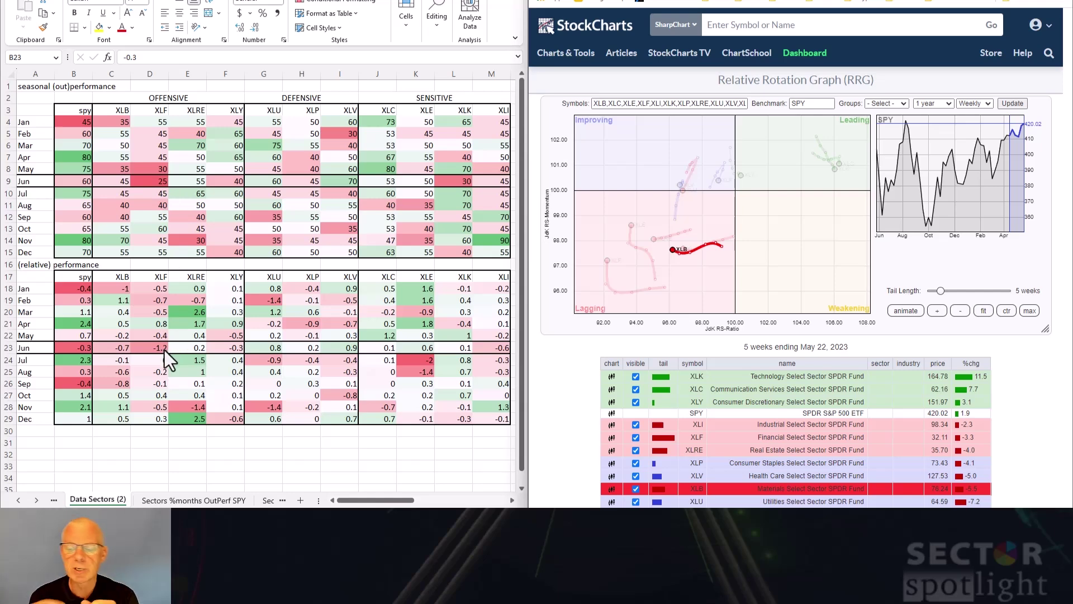
# Isolate the Financials (XLF) tail on the Relative Rotation Graph, review its weekly chart, and return to the graph
pyautogui.click(713, 440)
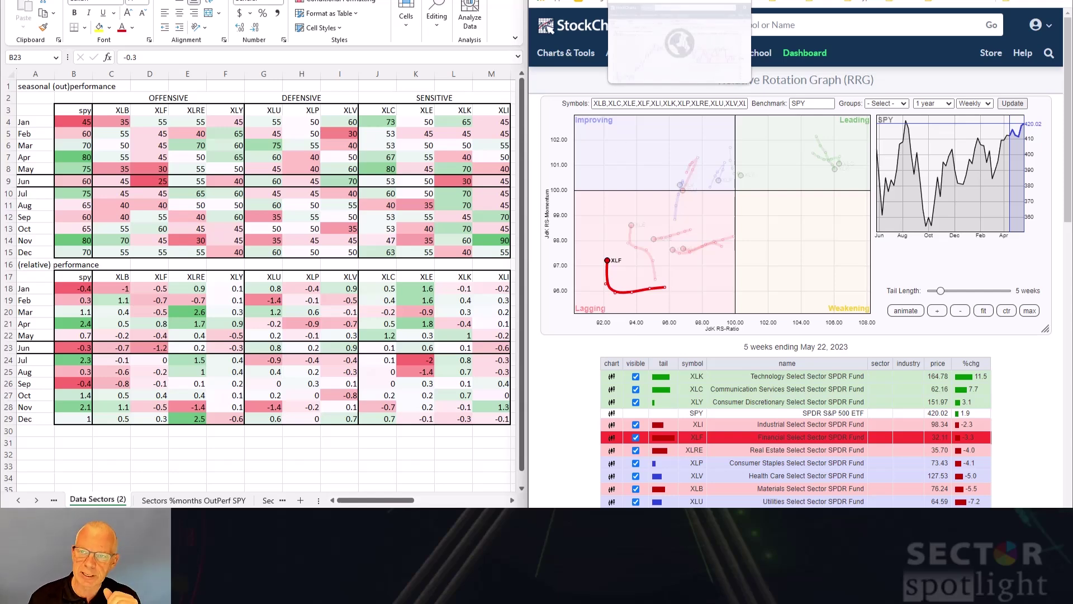
pyautogui.click(671, 5)
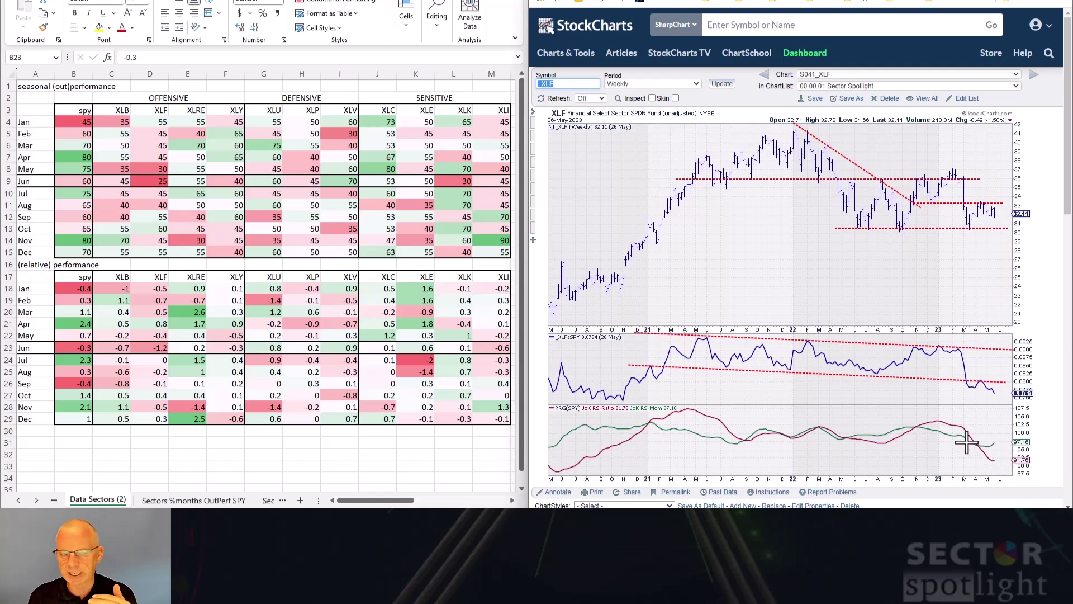
pyautogui.hotkey('alt', 'Left')
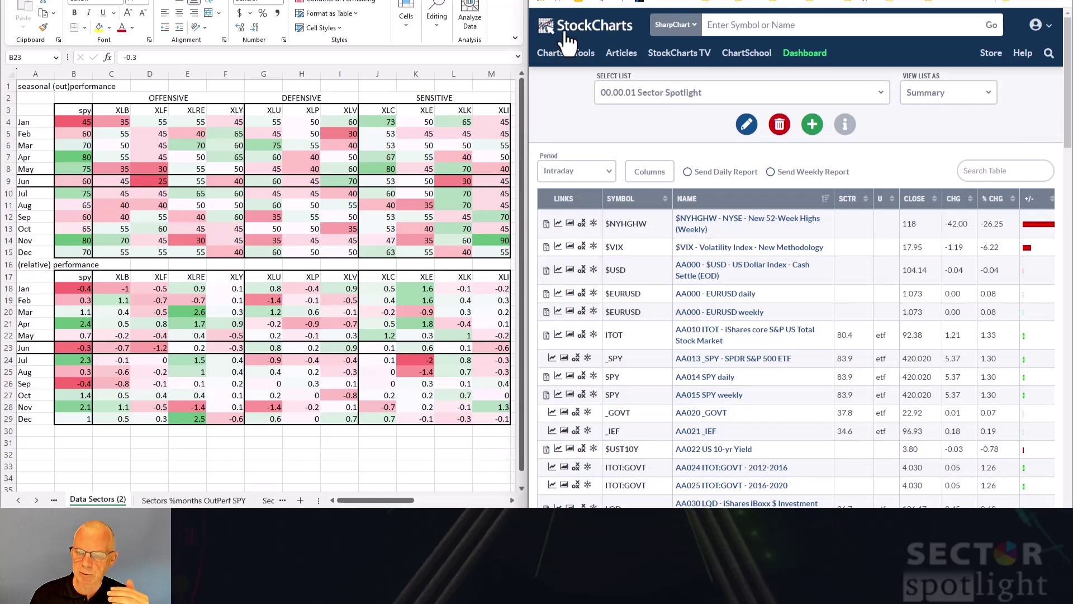
pyautogui.click(606, 124)
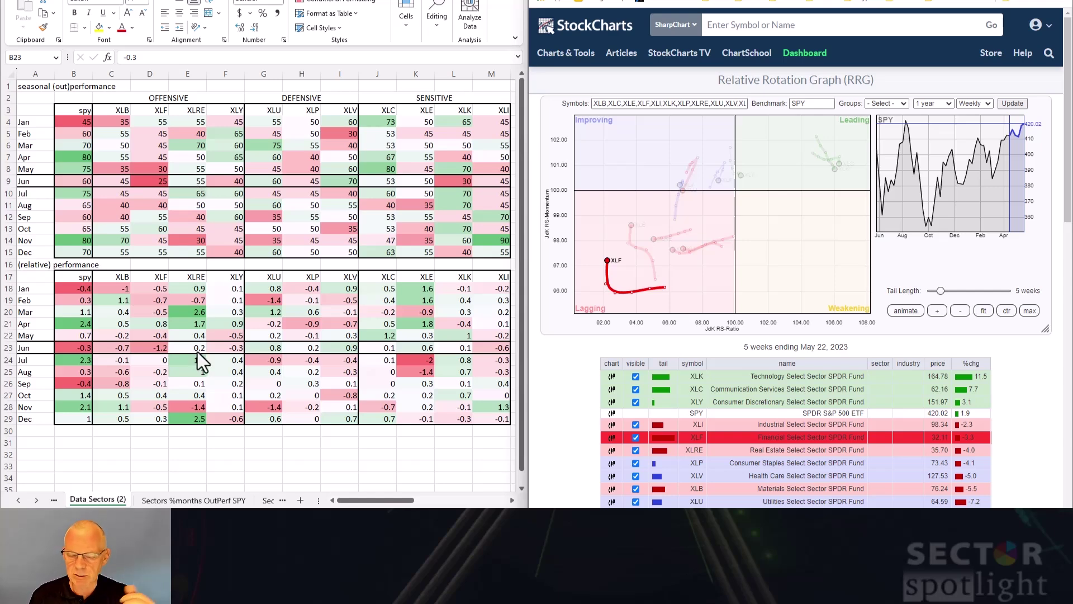
# Isolate the Real Estate (XLRE) tail on the Relative Rotation Graph, check its weekly chart, and go back to the graph
pyautogui.click(744, 451)
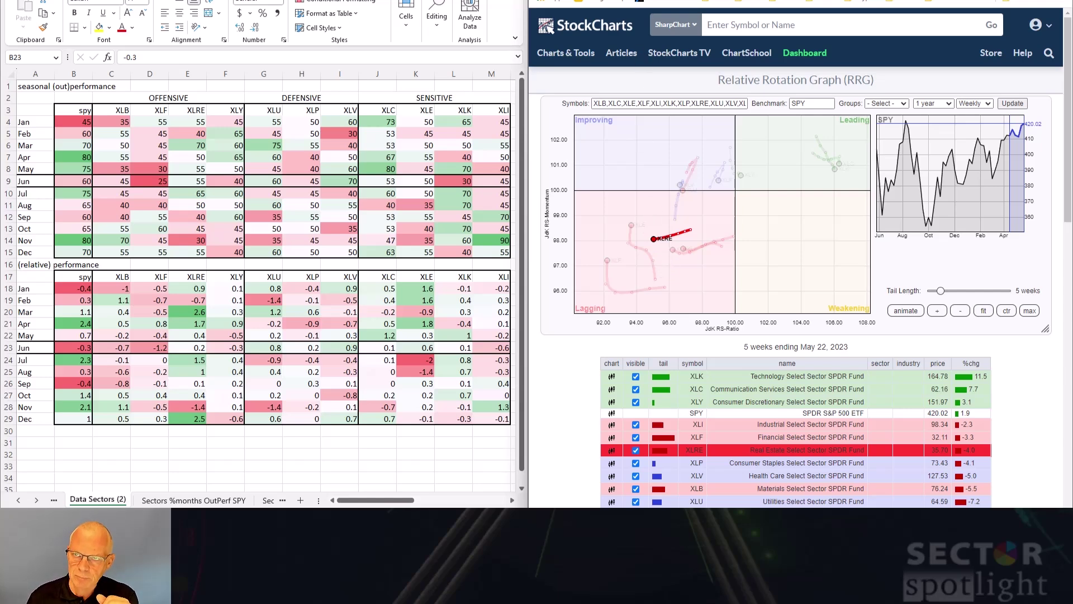
pyautogui.click(643, 3)
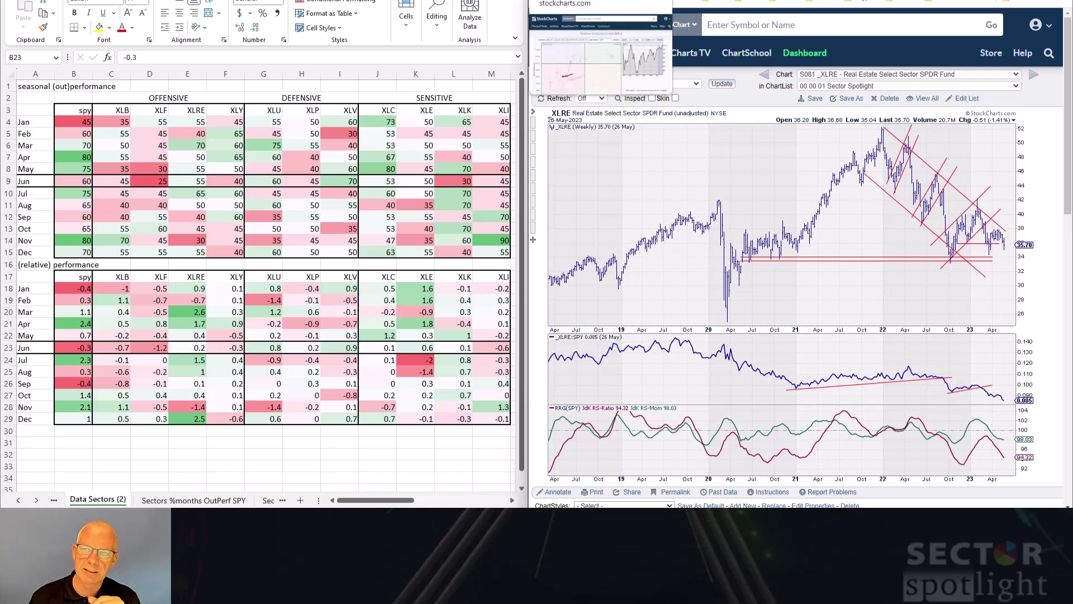
pyautogui.click(565, 1)
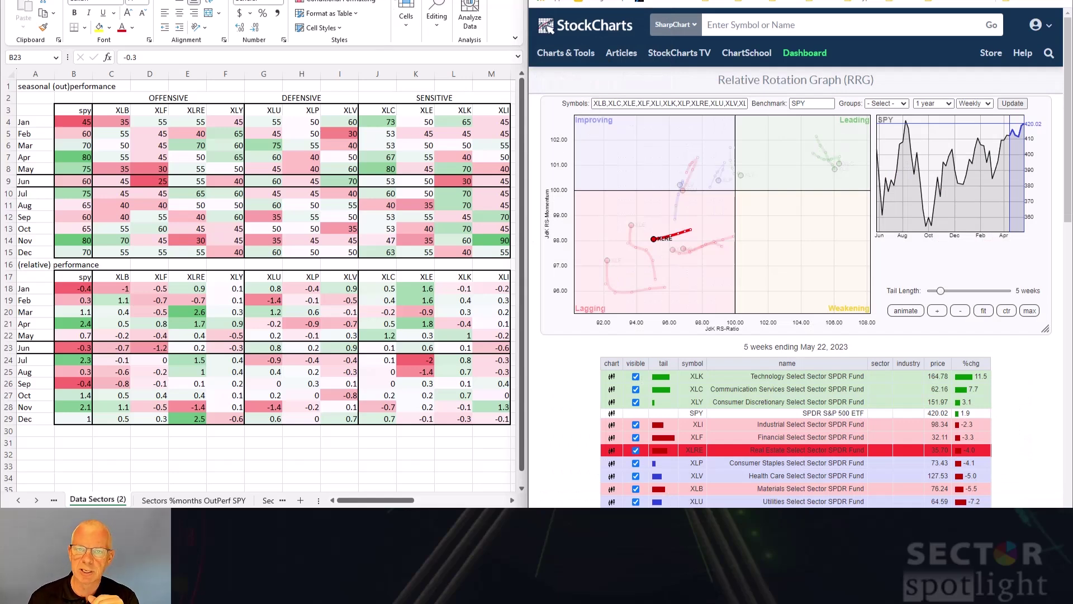
# Isolate the Consumer Discretionary (XLY) tail on the Relative Rotation Graph and examine that sector's weekly price and relative-strength chart
pyautogui.scroll(-1, 755, 467)
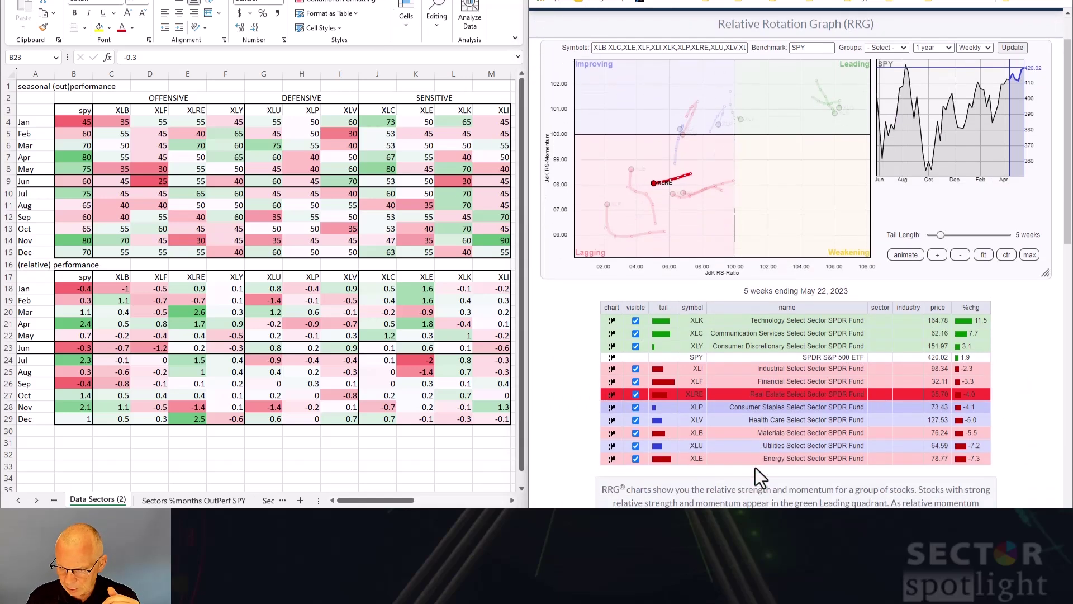
pyautogui.scroll(1, 752, 461)
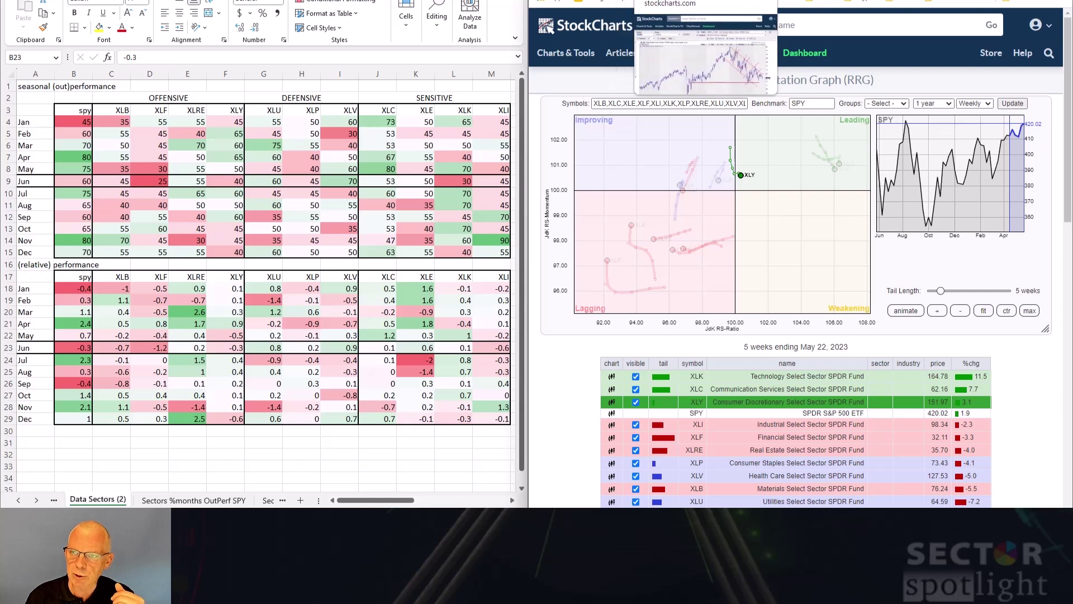
pyautogui.click(665, 1)
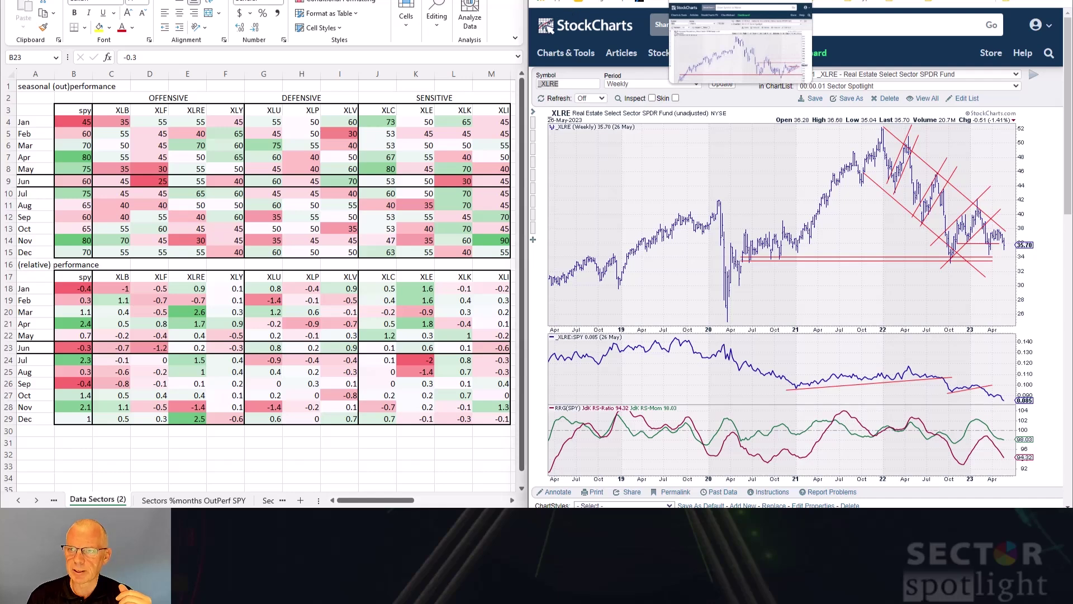
pyautogui.press('Down')
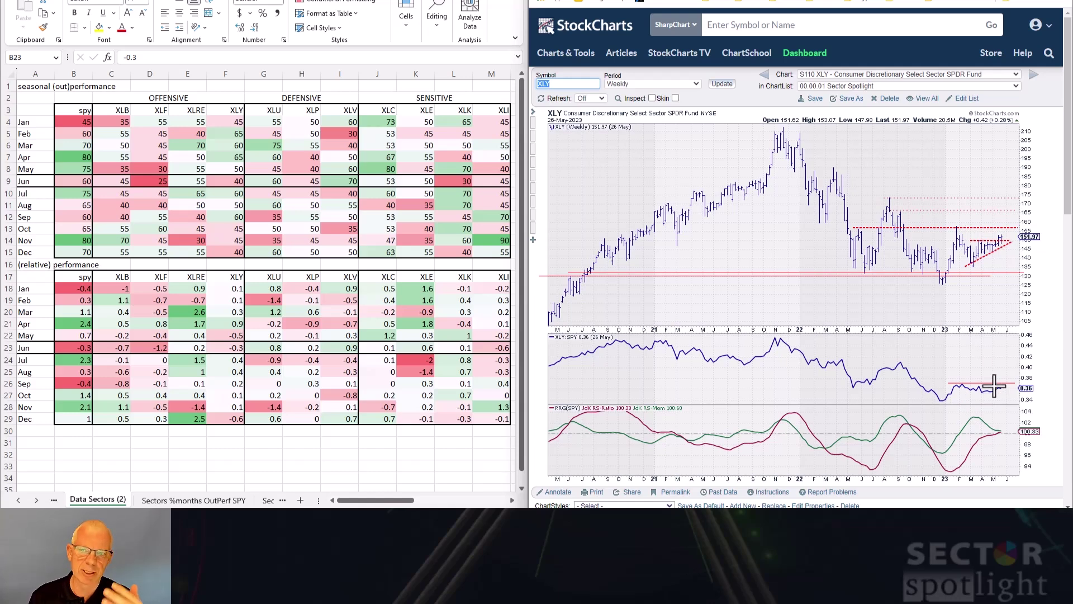
pyautogui.hotkey('ctrl', 'Tab')
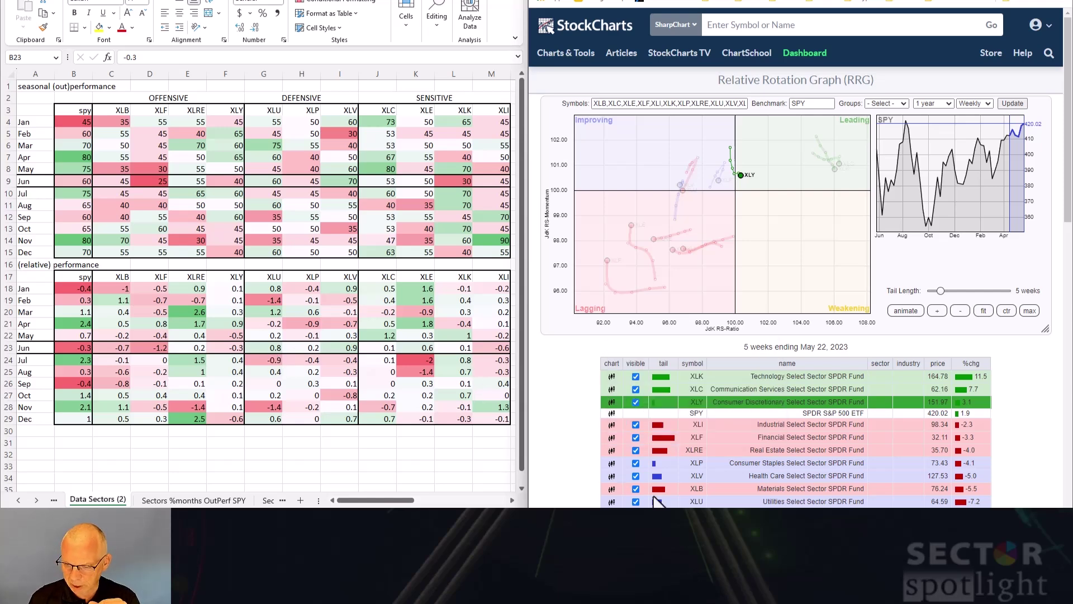
# Isolate the Utilities (XLU) tail on the Relative Rotation Graph and inspect its weekly chart with Inspect enabled
pyautogui.click(712, 501)
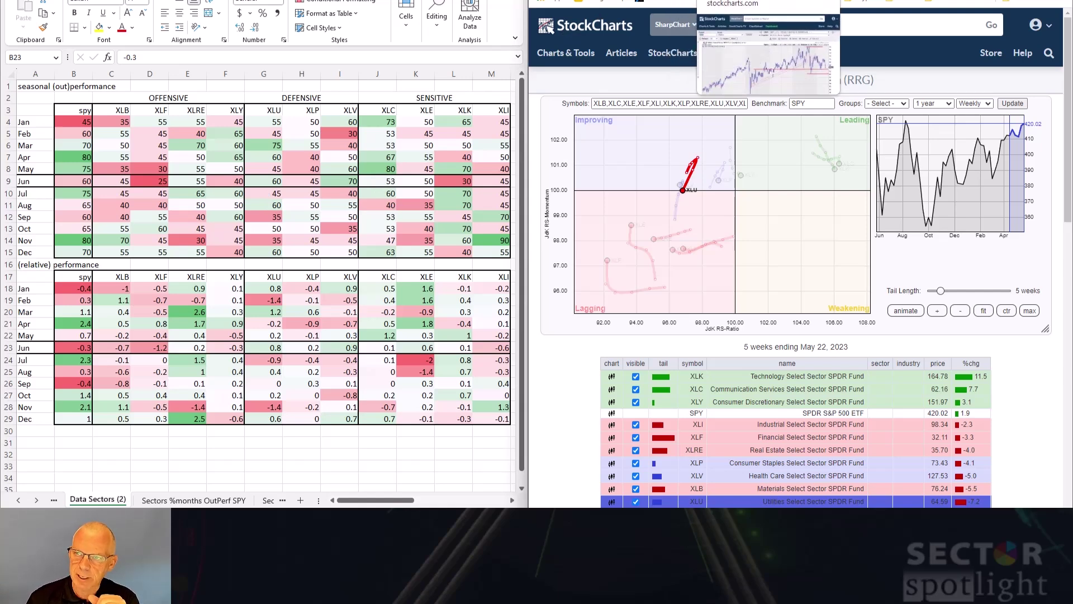
pyautogui.click(738, 2)
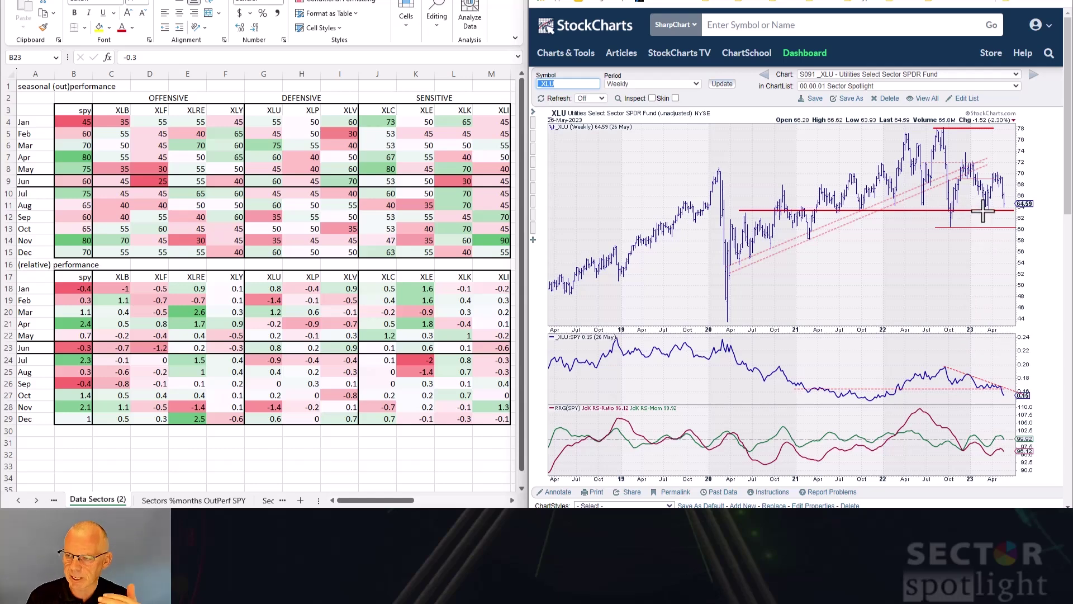
pyautogui.click(652, 98)
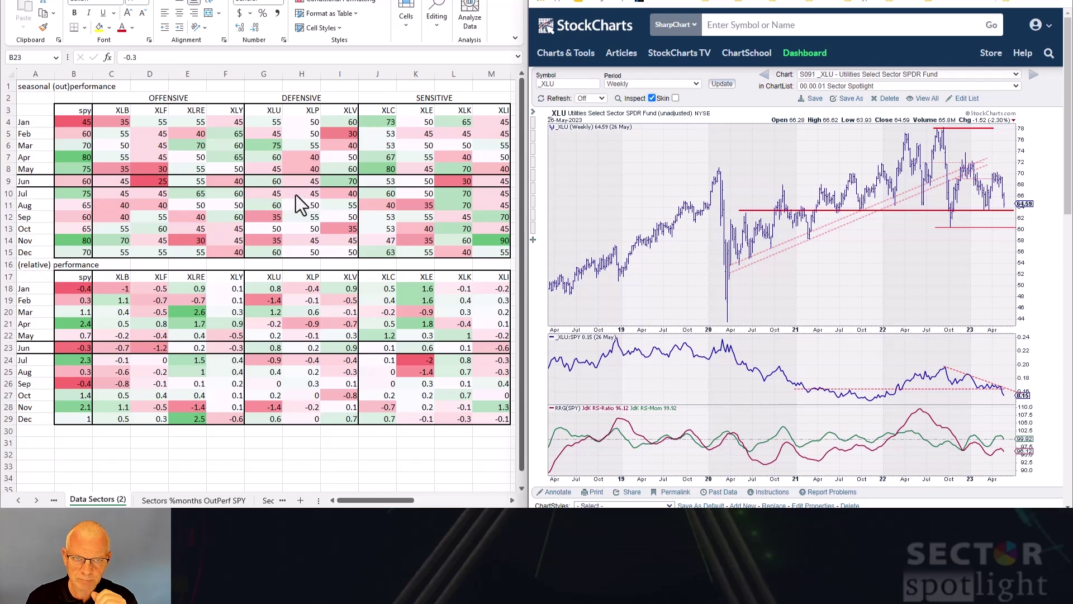
pyautogui.click(577, 2)
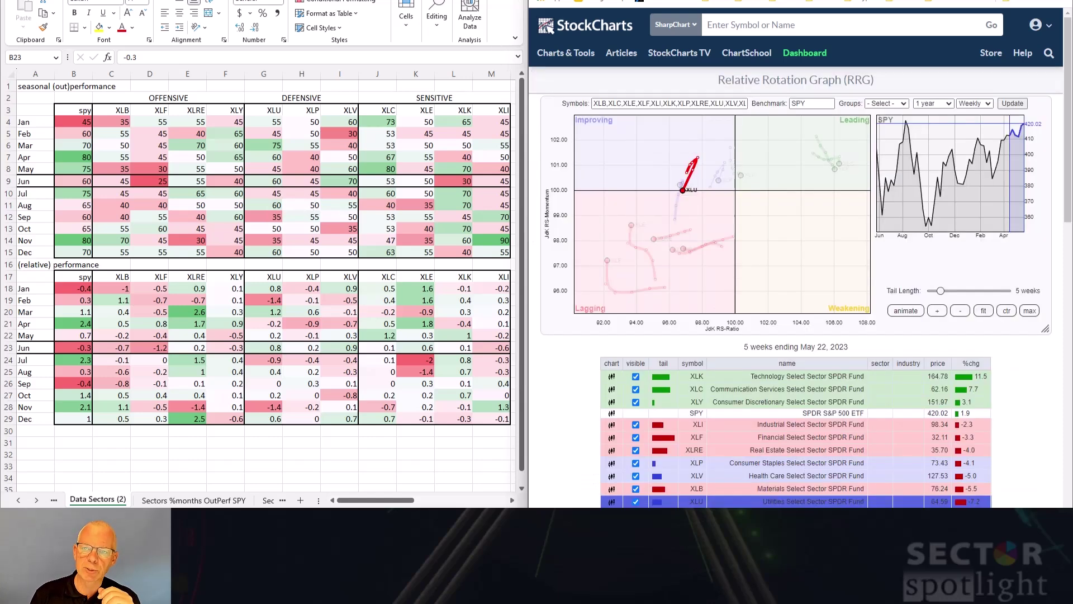
# Isolate the Consumer Staples (XLP) tail on the Relative Rotation Graph and review that sector's price chart
pyautogui.click(716, 462)
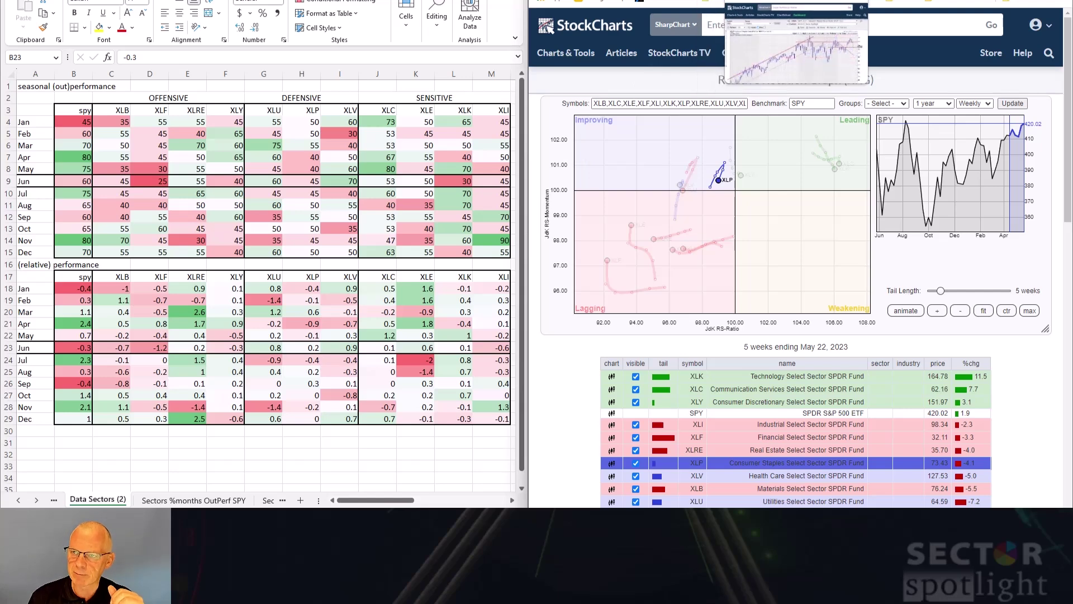
pyautogui.click(743, 3)
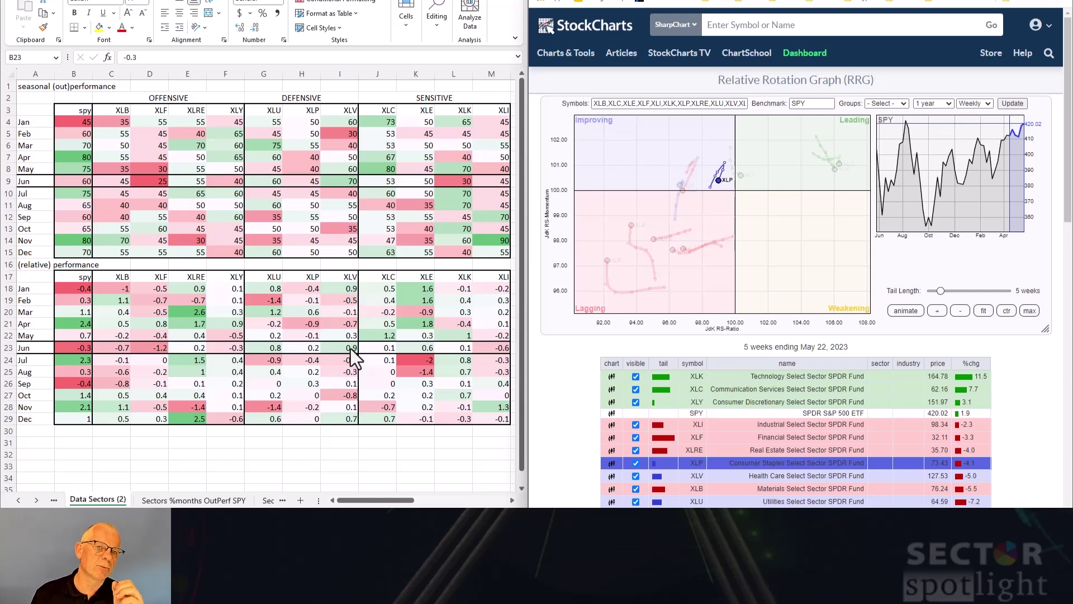
# Isolate the Health Care (XLV) tail on the Relative Rotation Graph and examine that sector's weekly price and relative-strength chart
pyautogui.click(749, 477)
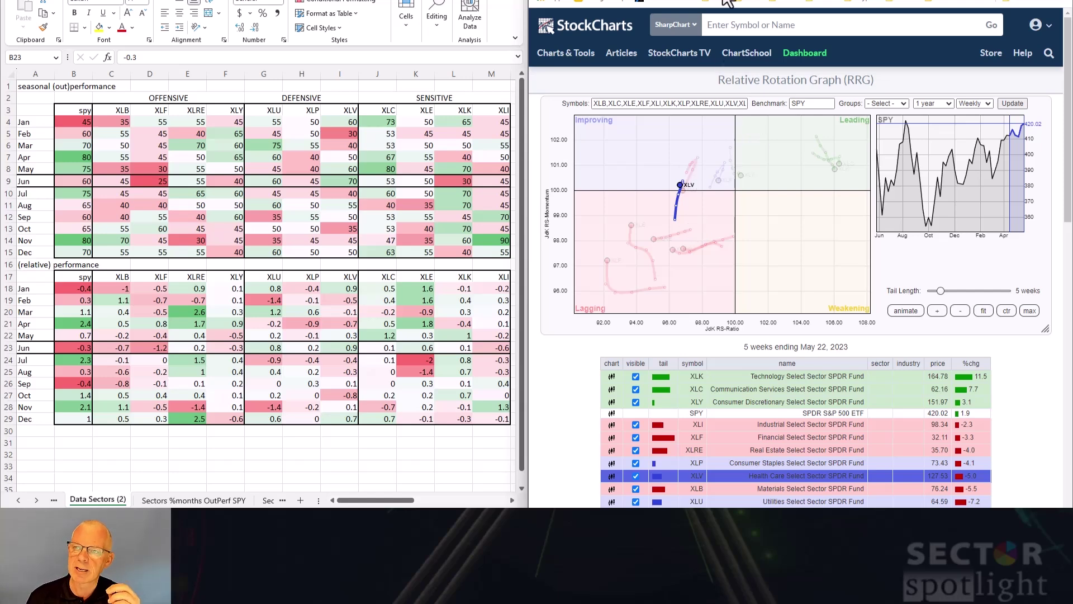
pyautogui.moveTo(760, 3)
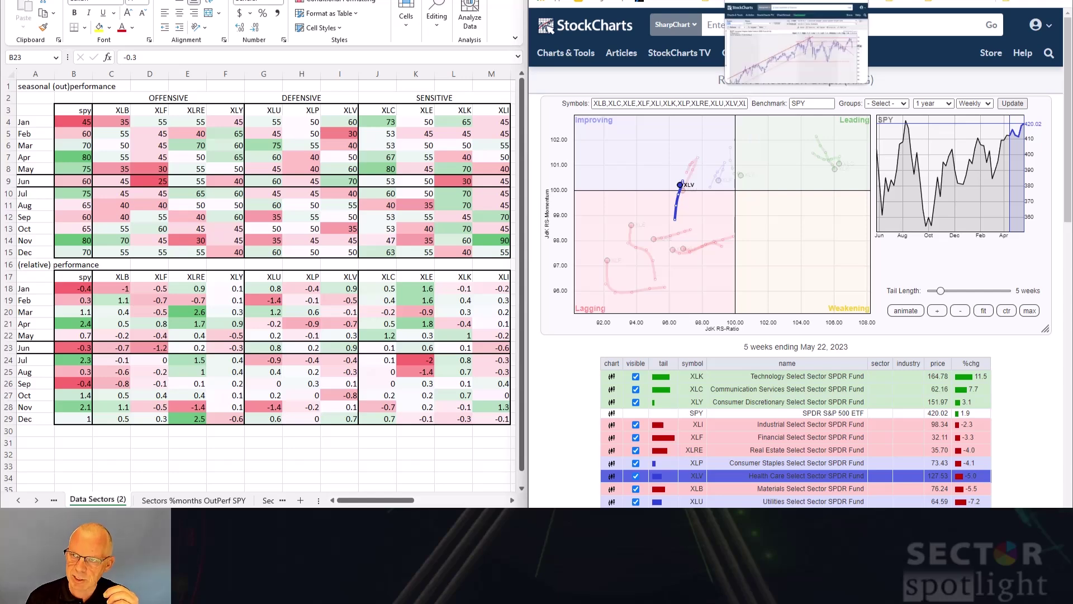
pyautogui.click(783, 5)
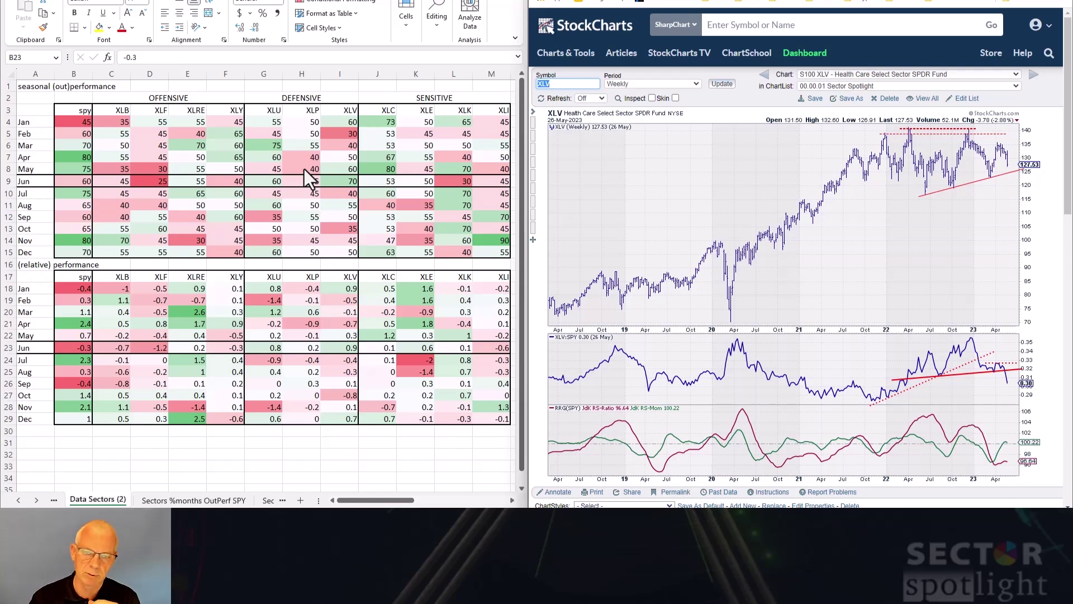
pyautogui.click(586, 131)
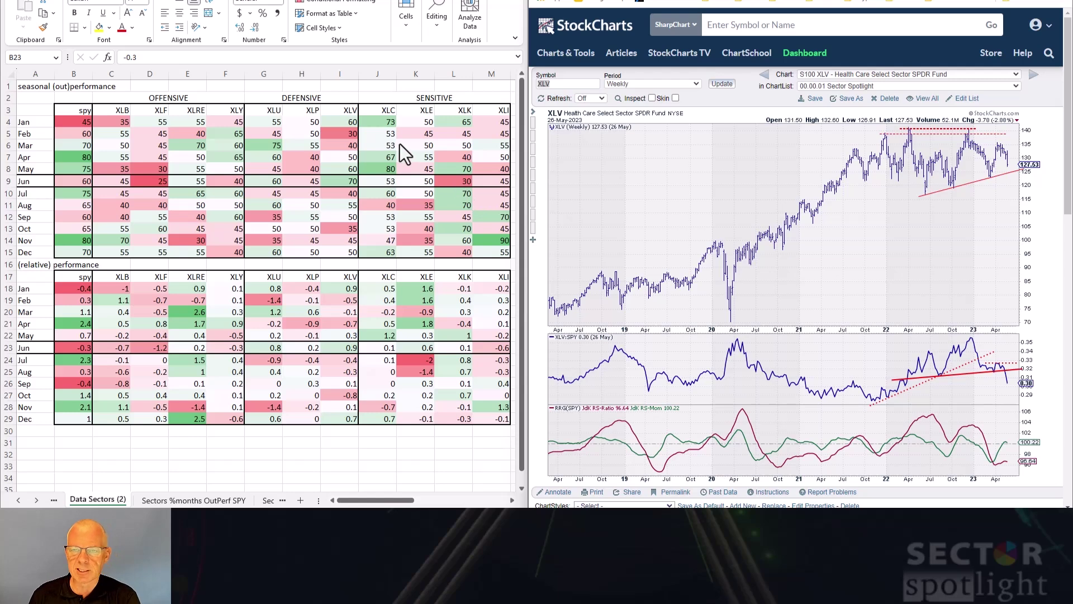
# Return to the Relative Rotation Graph, isolate the Communication Services (XLC) tail and review that sector's weekly chart
pyautogui.click(547, 4)
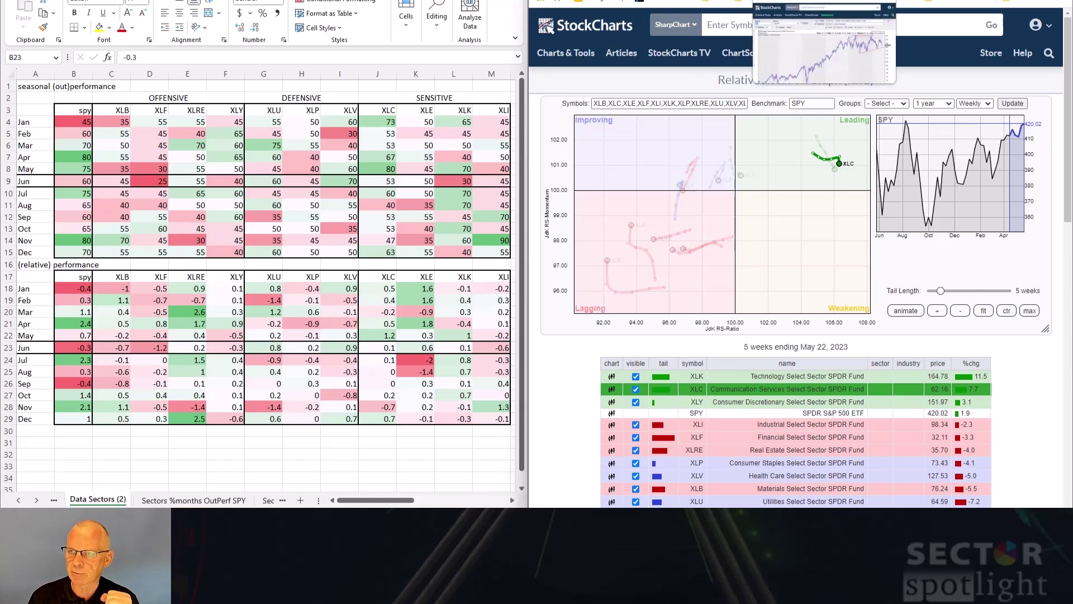
pyautogui.click(805, 2)
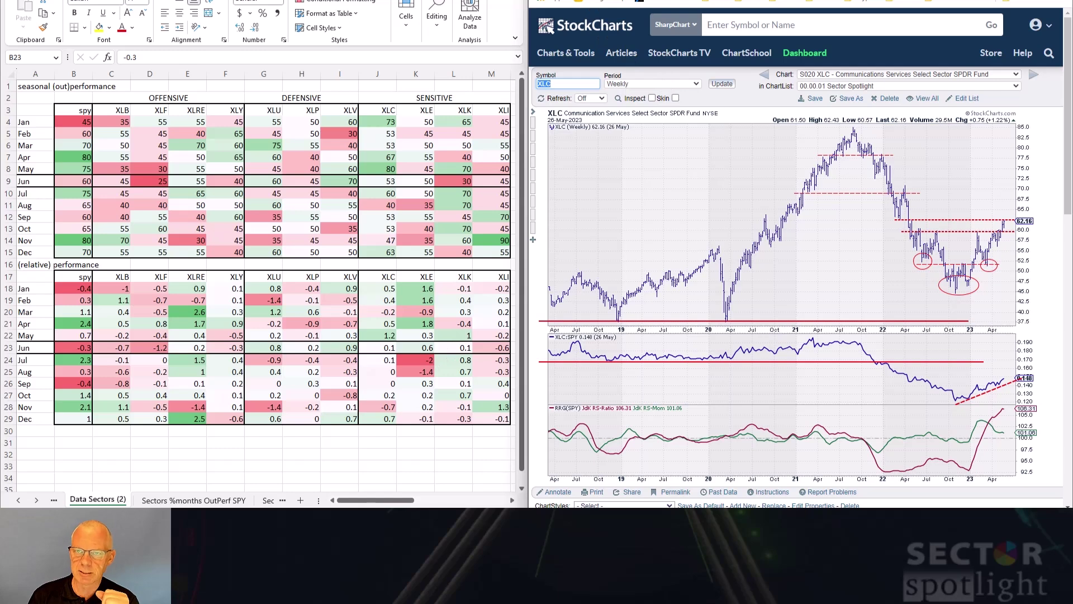
# Isolate the Energy (XLE) tail on the Relative Rotation Graph and inspect that sector's weekly price and relative-strength chart
pyautogui.hotkey('ctrl', 'Tab')
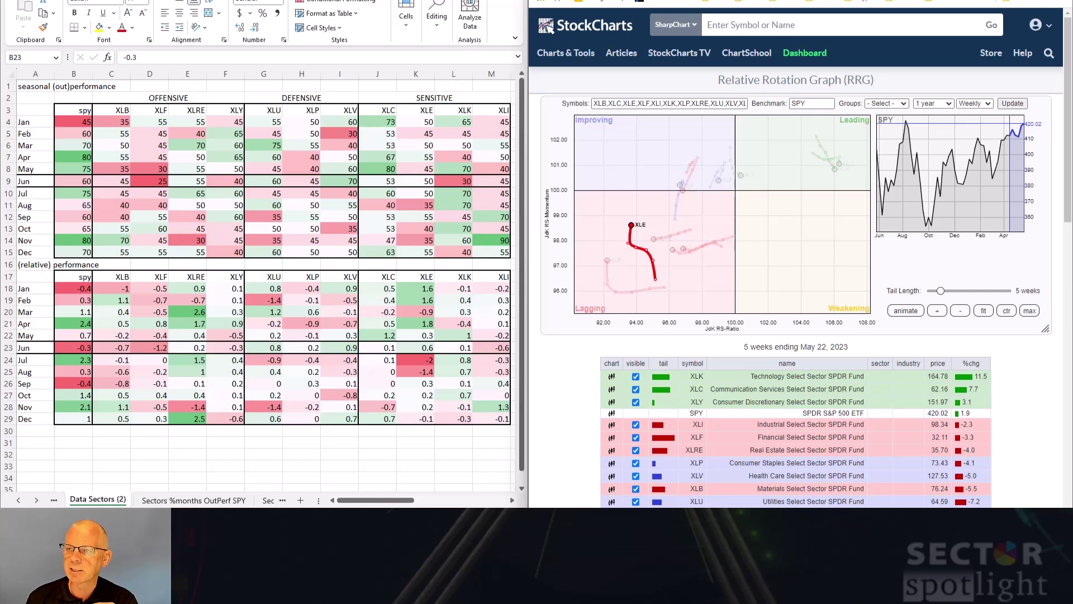
pyautogui.moveTo(853, 1)
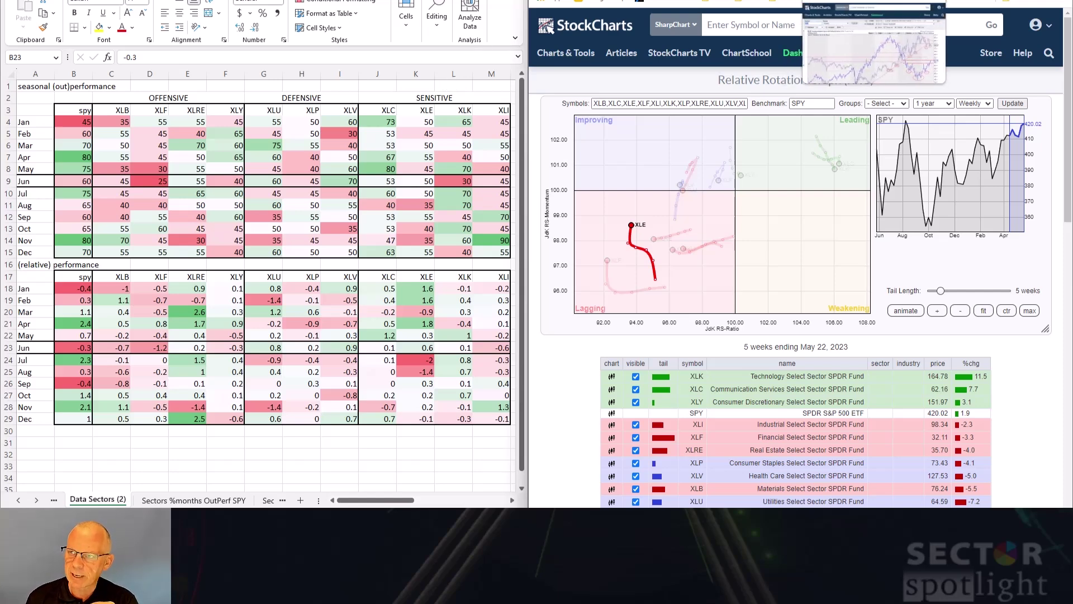
pyautogui.click(873, 44)
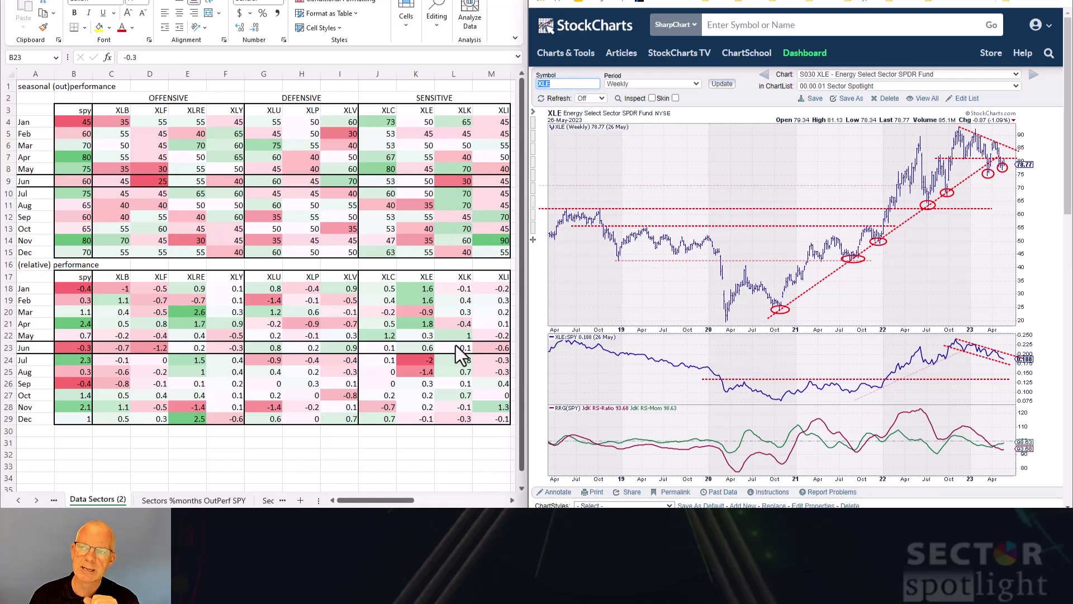
# Go back to the Relative Rotation Graph, isolate the Technology (XLK) tail and examine that sector's weekly chart
pyautogui.hotkey('ctrl', 'Tab')
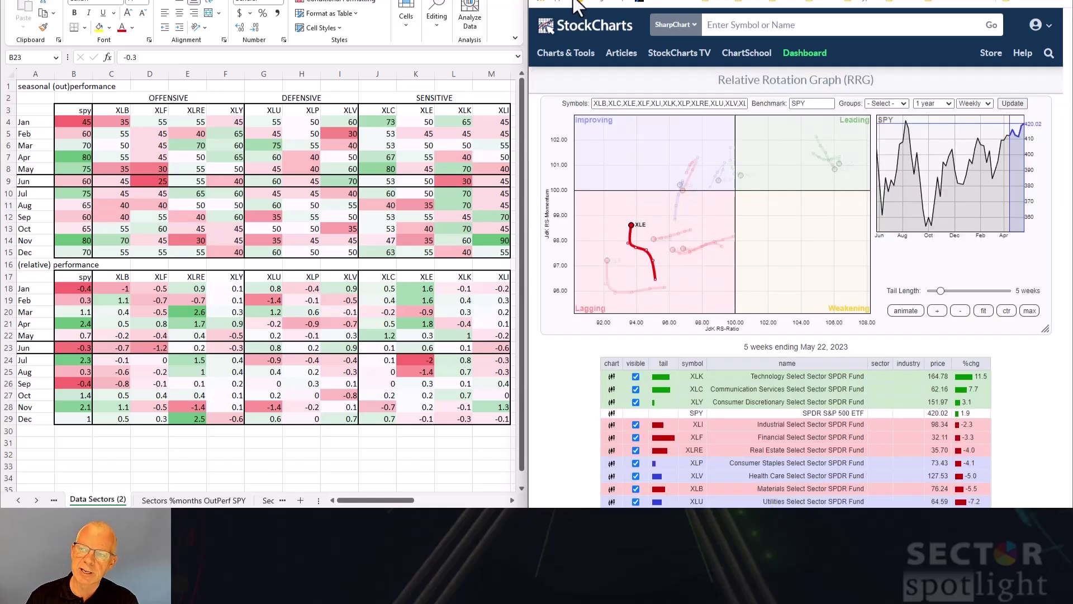
pyautogui.click(766, 377)
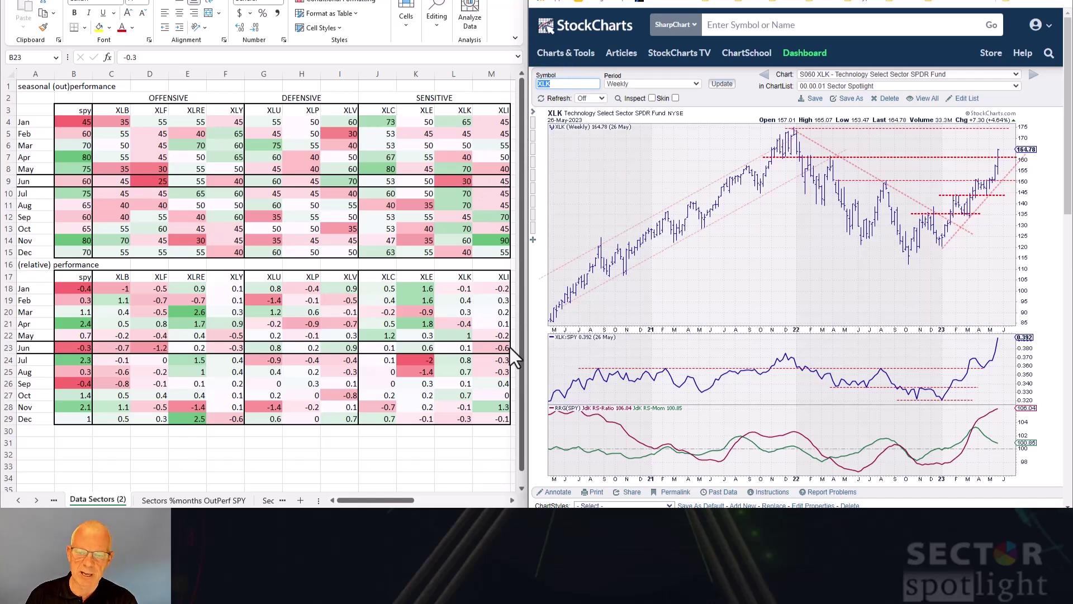
# Isolate the Industrials (XLI) tail on the Relative Rotation Graph and bring up that sector's weekly price and relative-strength chart
pyautogui.hotkey('ctrl', 'Tab')
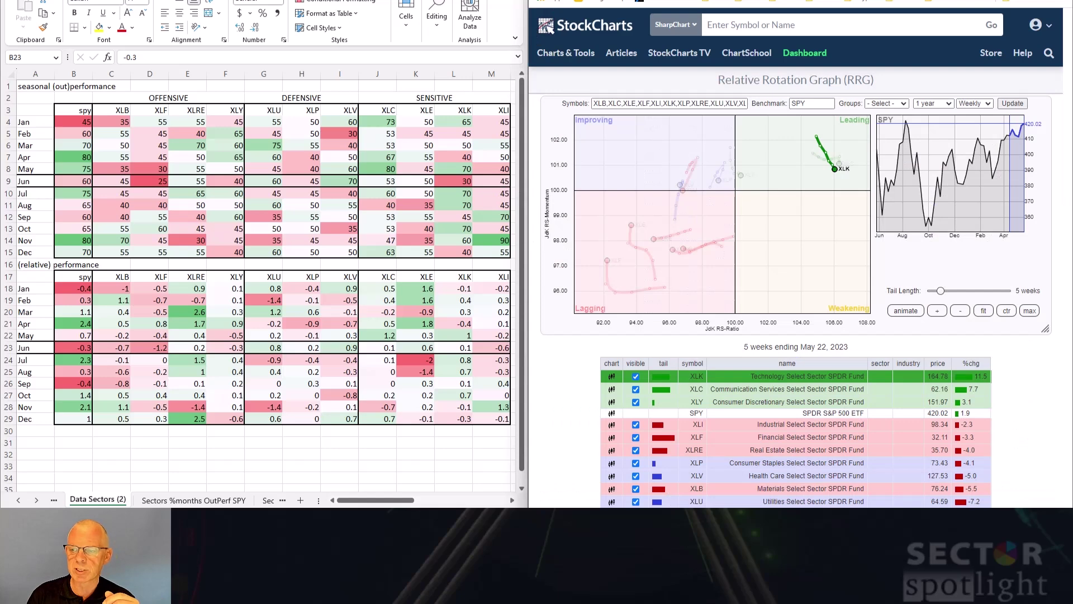
pyautogui.scroll(-2, 744, 425)
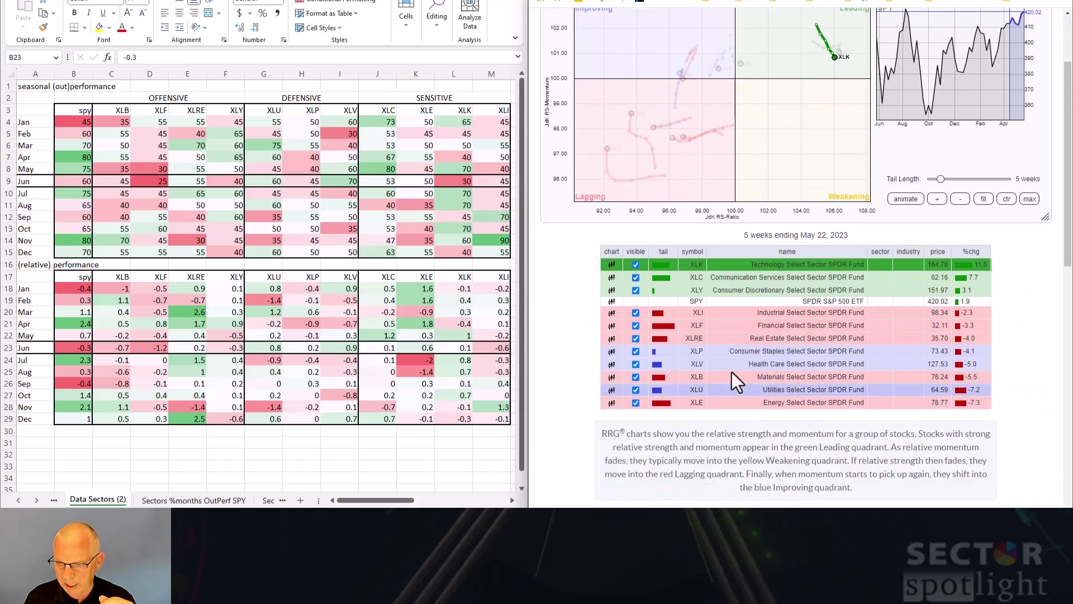
pyautogui.click(726, 317)
pyautogui.scroll(2, 804, 309)
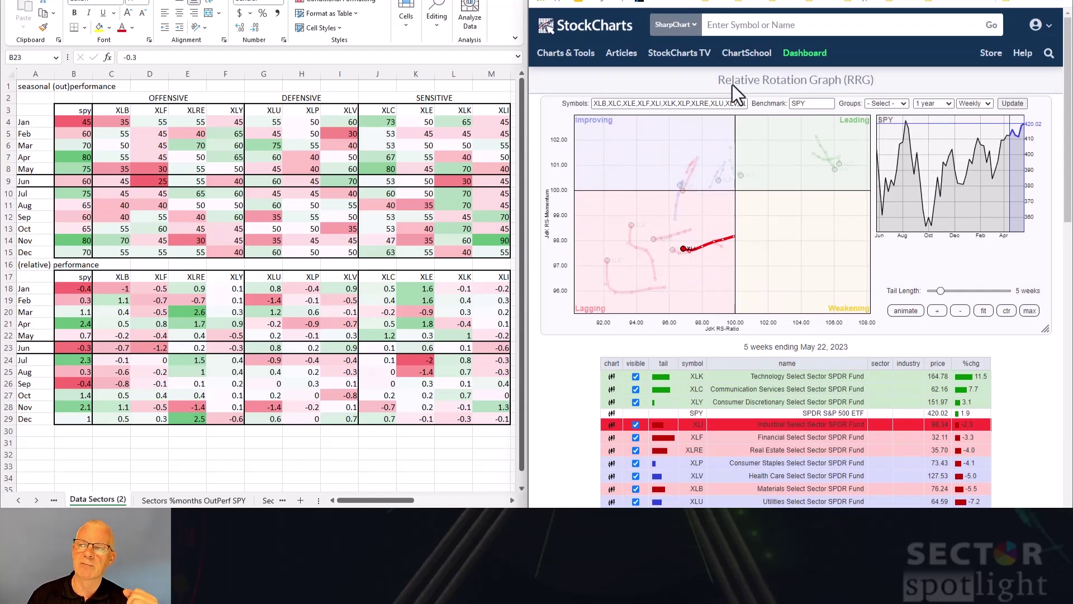
pyautogui.click(886, 70)
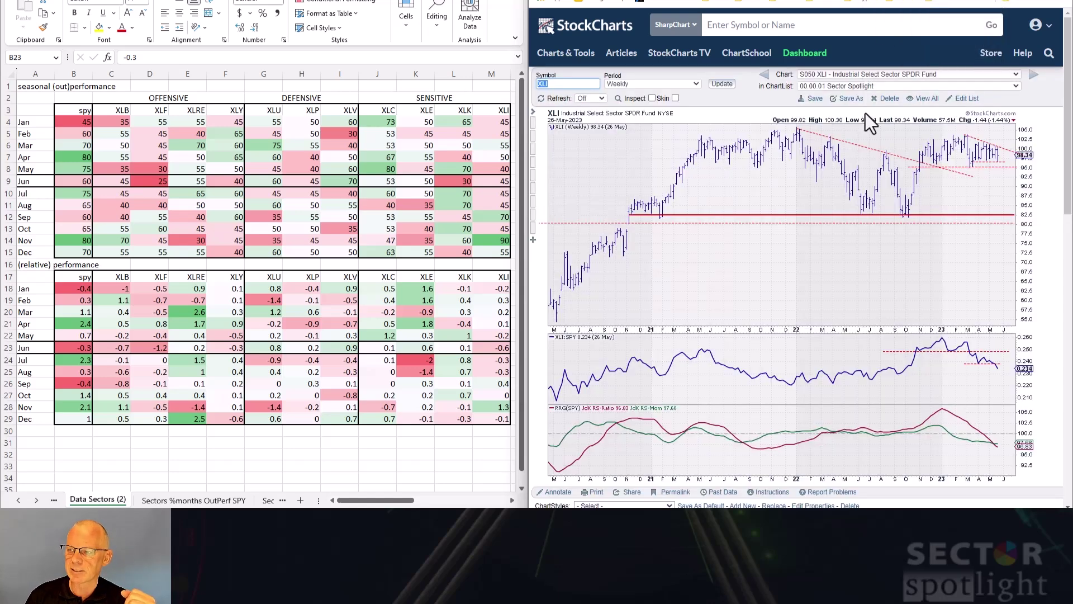